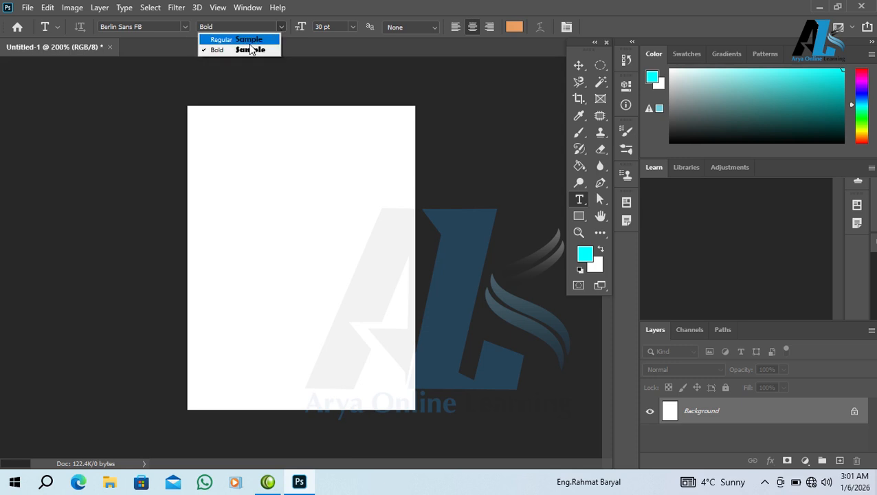
# Keep Berlin Sans FB Bold at 30 pt and start a text layer near the page top
pyautogui.click(283, 28)
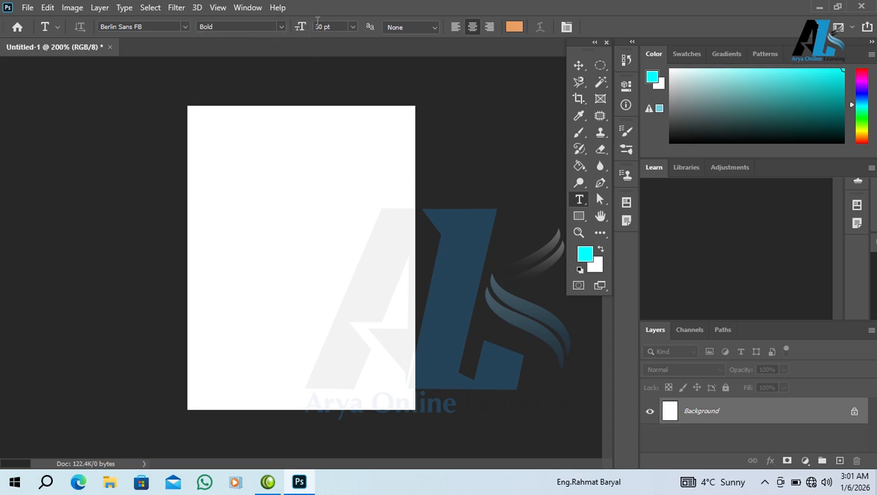
pyautogui.click(242, 219)
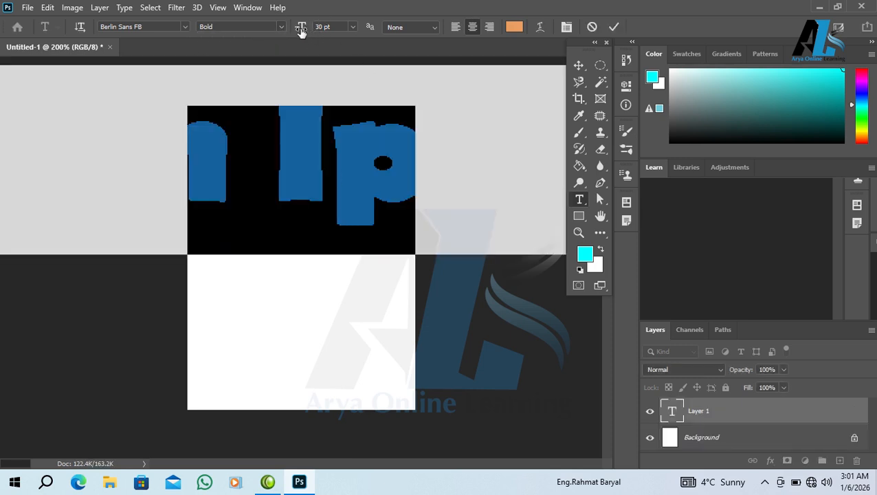
# Shrink the type to 4 pt, type and erase trial words, and commit Layer 1 empty
pyautogui.moveTo(304, 29); pyautogui.dragTo(288, 33)
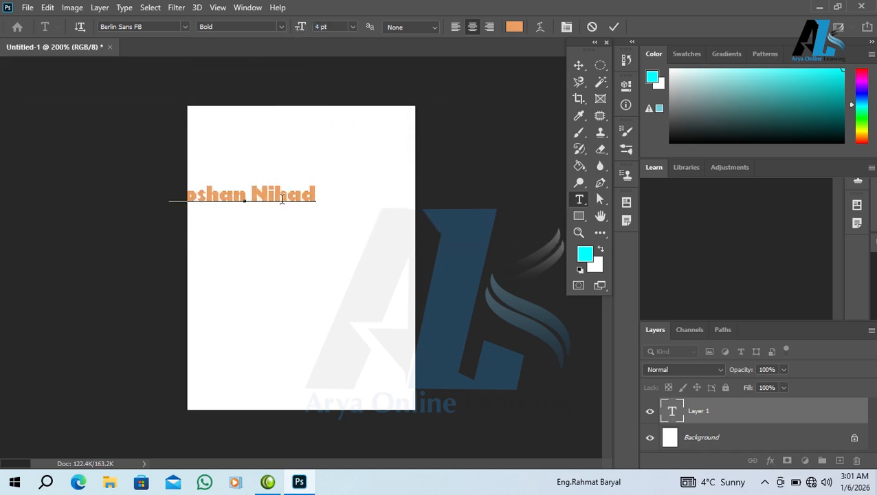
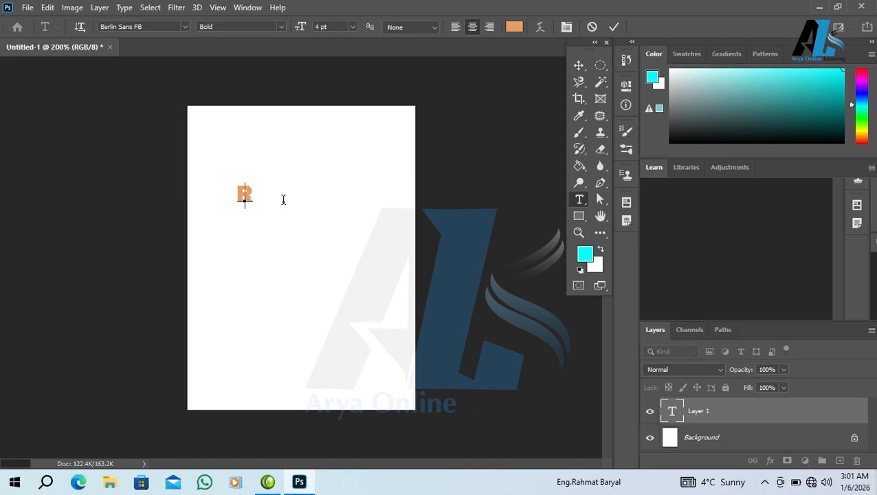
pyautogui.write('روښان')
pyautogui.press('BackSpace')
pyautogui.press('BackSpace')
pyautogui.press('BackSpace')
pyautogui.press('BackSpace')
pyautogui.press('BackSpace')
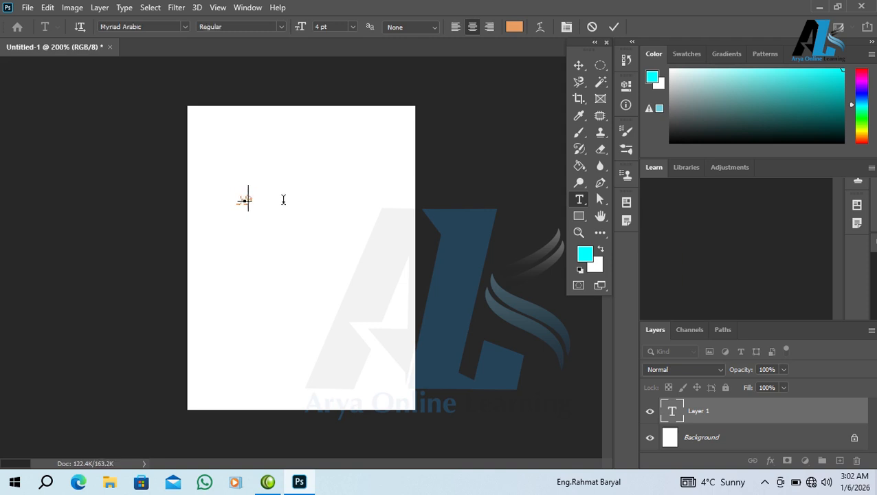
pyautogui.hotkey('ctrl', 'Return')
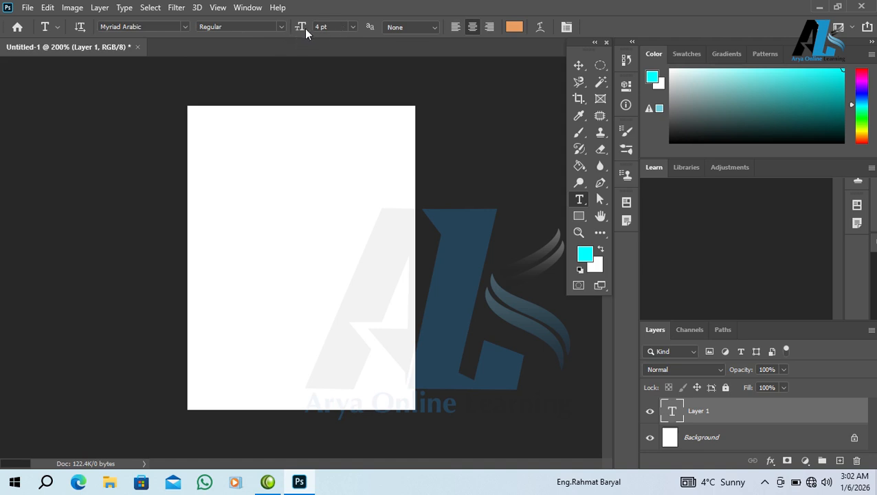
# Enlarge the type size from 4 pt to 22.01 pt, leaving anti-aliasing at None
pyautogui.moveTo(305, 28); pyautogui.dragTo(258, 38)
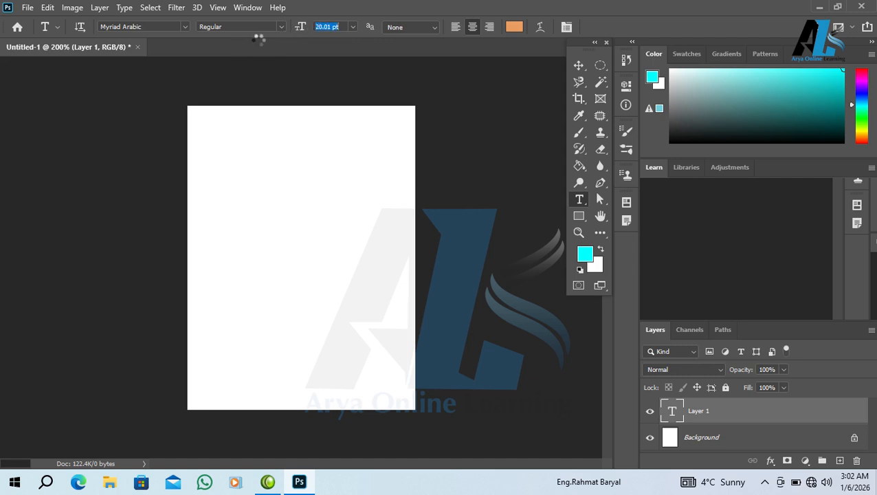
pyautogui.click(420, 27)
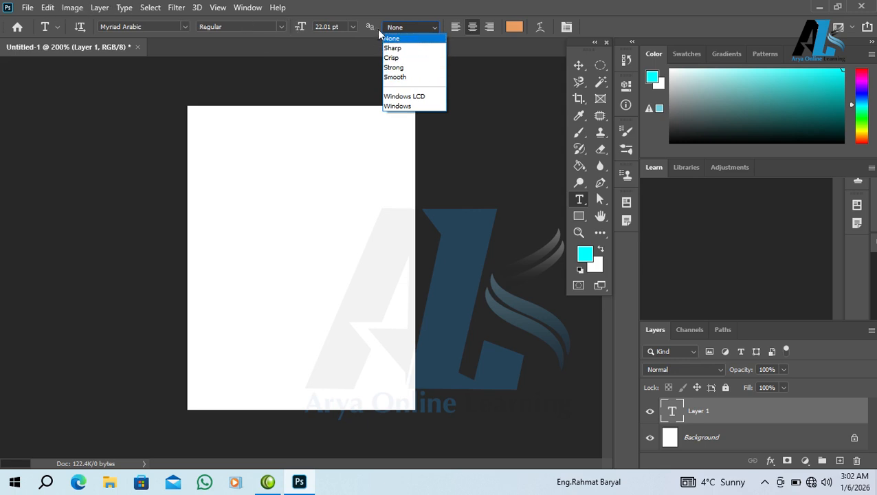
pyautogui.click(134, 40)
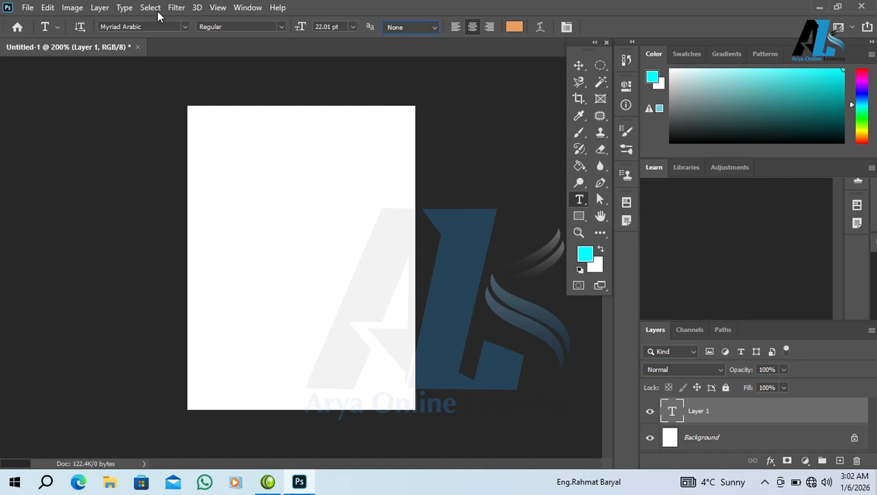
# Place an orange 22.01 pt 'Lorem Ipsum' placeholder, test a line break, and reopen it for anti-aliasing
pyautogui.click(328, 258)
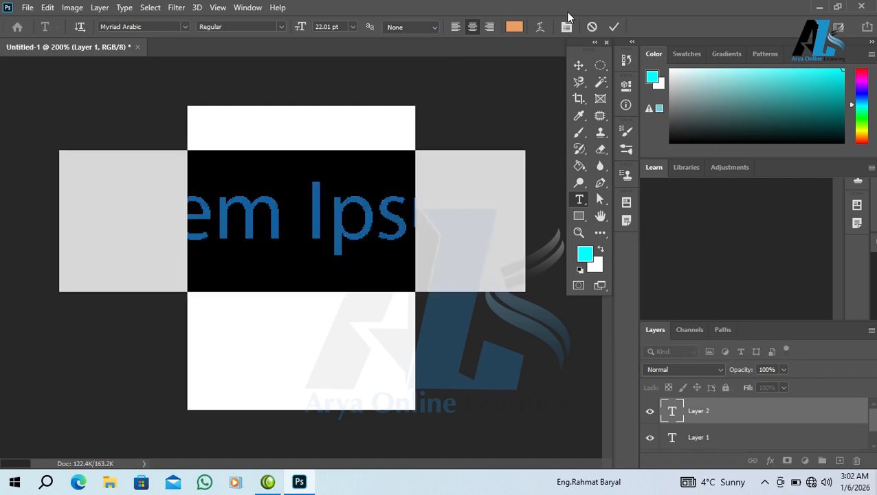
pyautogui.click(615, 27)
pyautogui.click(356, 230)
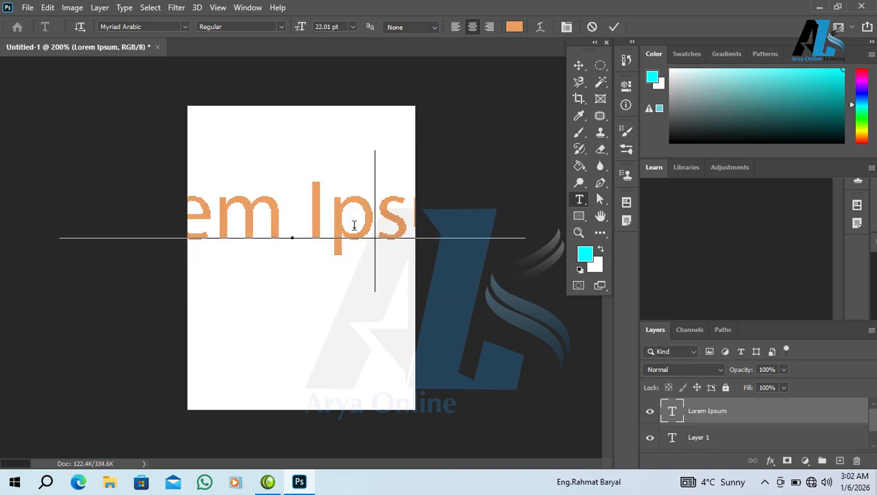
pyautogui.click(291, 238)
pyautogui.press('Return')
pyautogui.press('BackSpace')
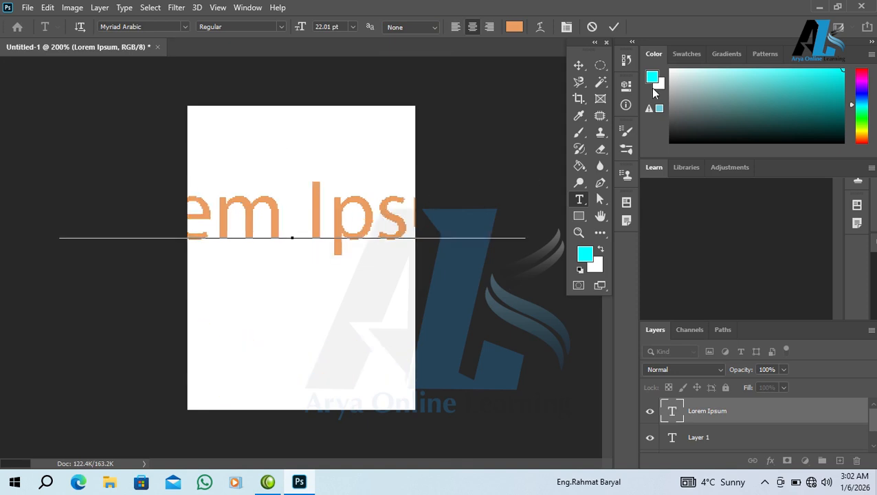
pyautogui.click(475, 146)
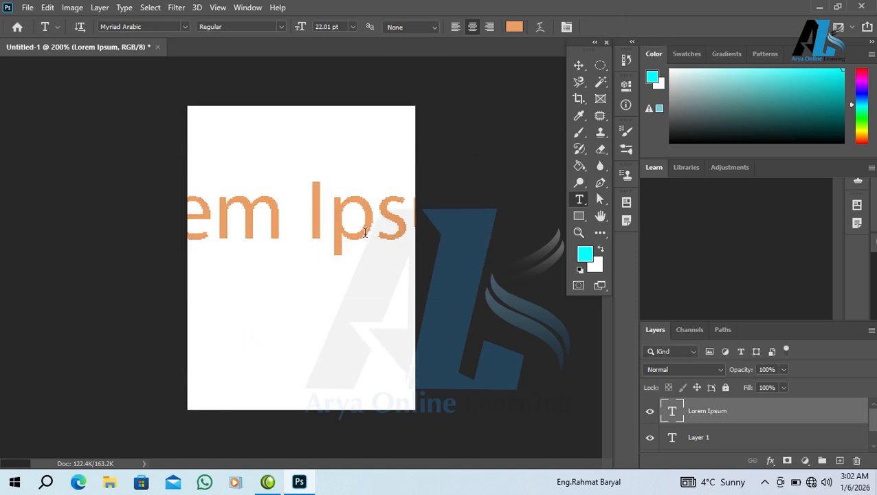
pyautogui.click(323, 186)
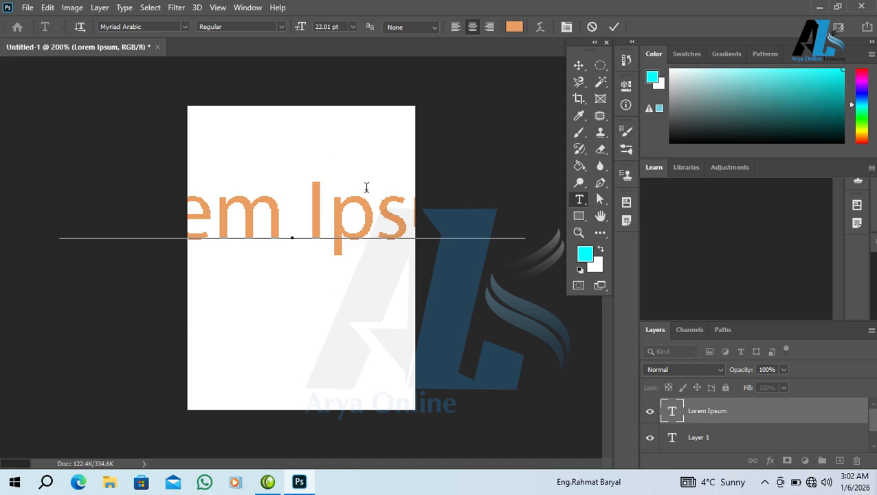
pyautogui.click(423, 26)
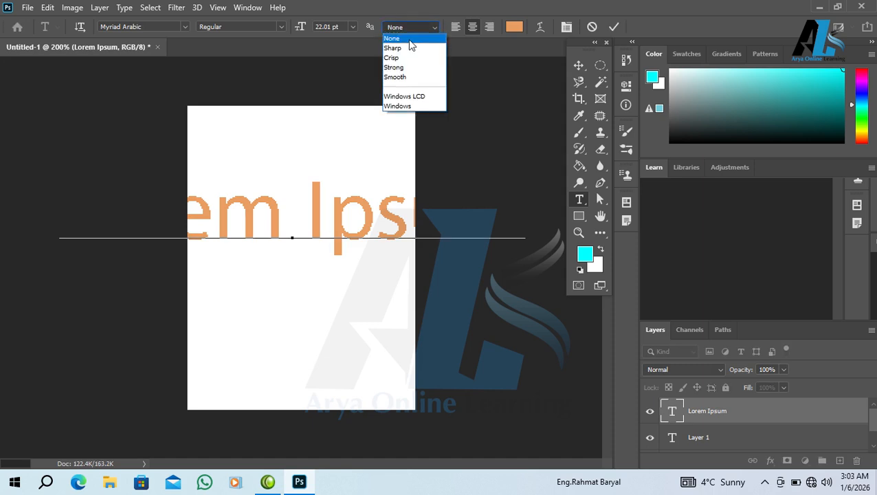
# Try Sharp, Crisp and Strong anti-aliasing on the Lorem Ipsum text
pyautogui.click(400, 45)
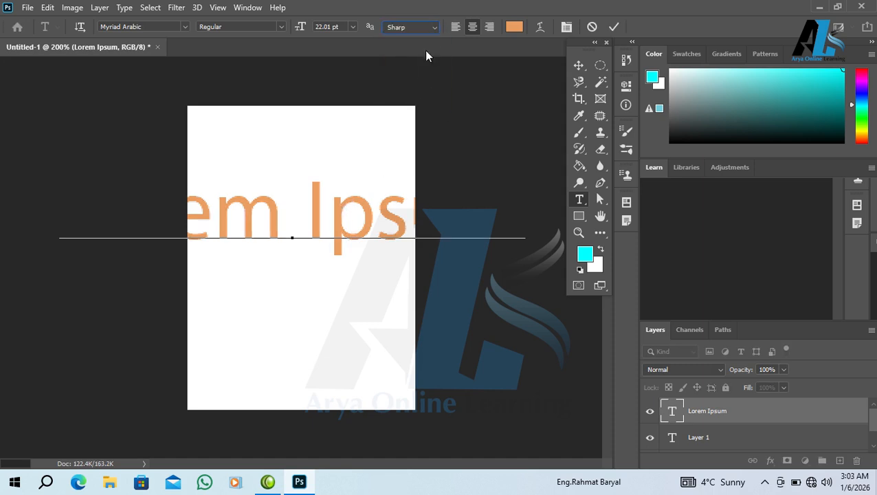
pyautogui.click(424, 27)
pyautogui.click(401, 57)
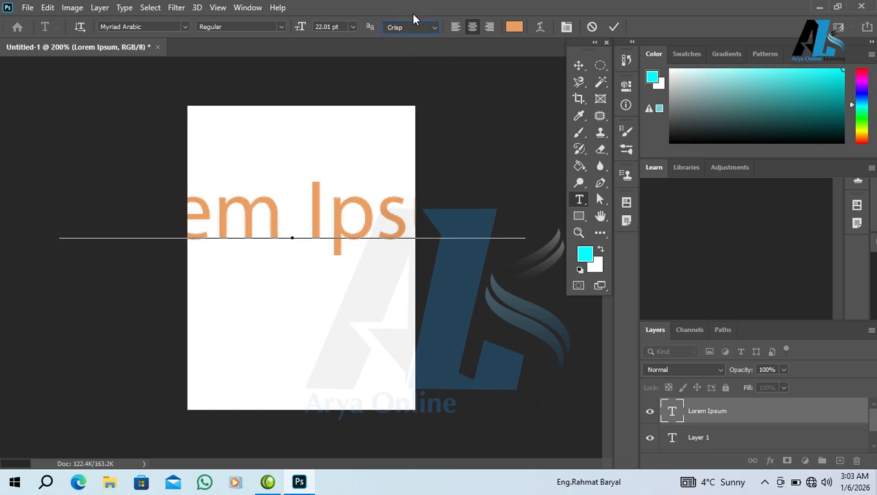
pyautogui.click(413, 27)
pyautogui.click(395, 67)
pyautogui.click(404, 27)
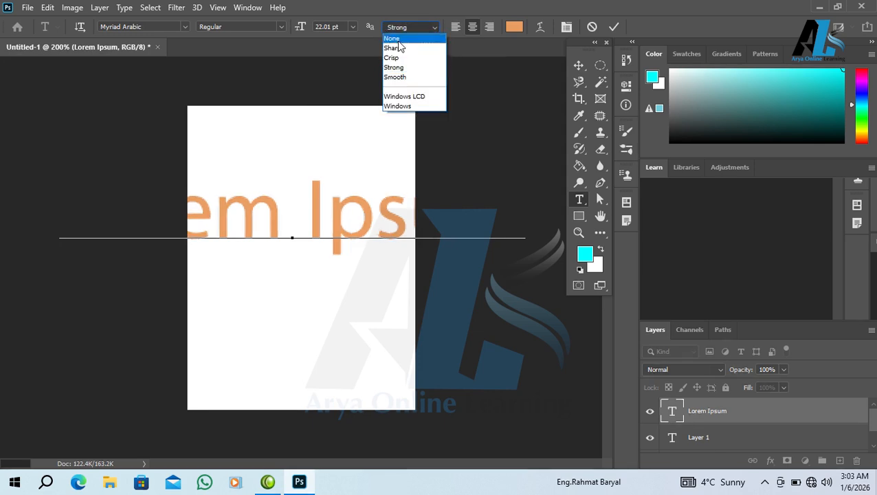
pyautogui.click(403, 71)
# Try Windows LCD and Windows anti-aliasing, return to None, and select all the text
pyautogui.click(394, 29)
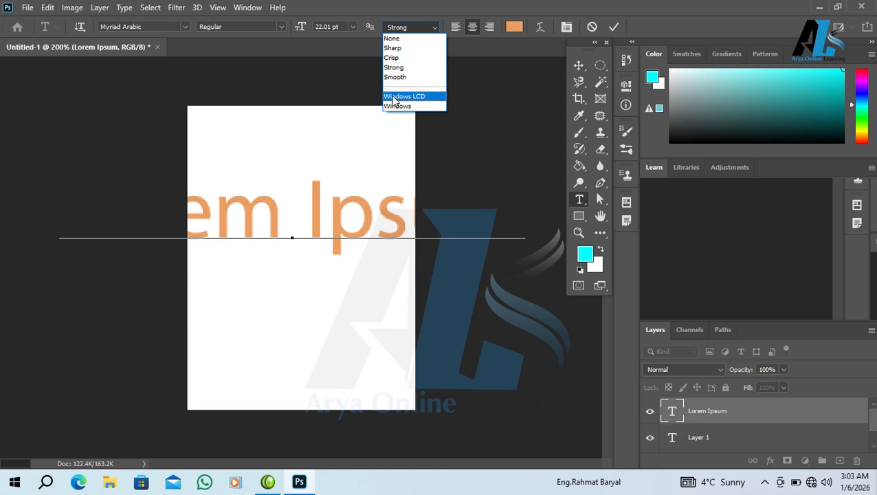
pyautogui.click(393, 98)
pyautogui.click(413, 27)
pyautogui.click(399, 105)
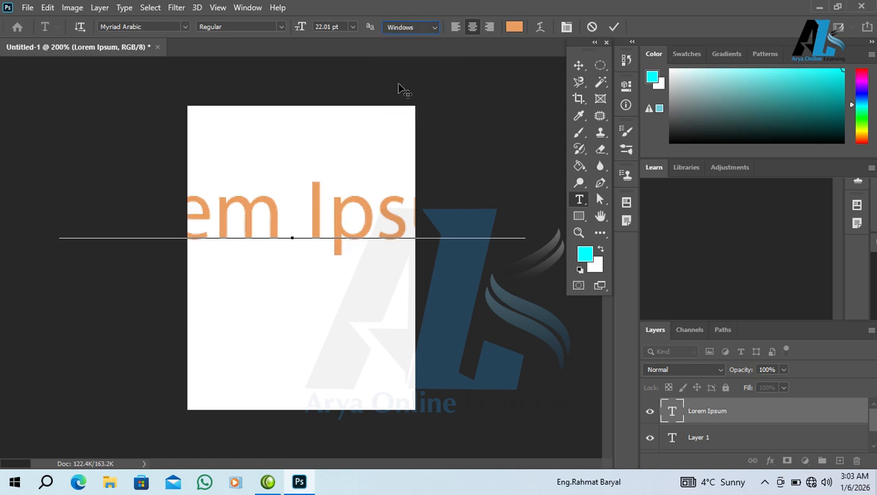
pyautogui.click(413, 31)
pyautogui.click(411, 37)
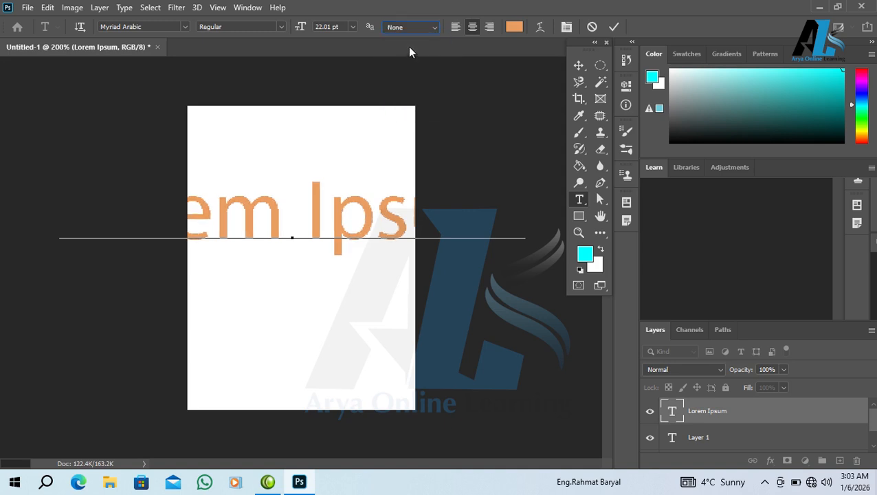
pyautogui.hotkey('ctrl', 'a')
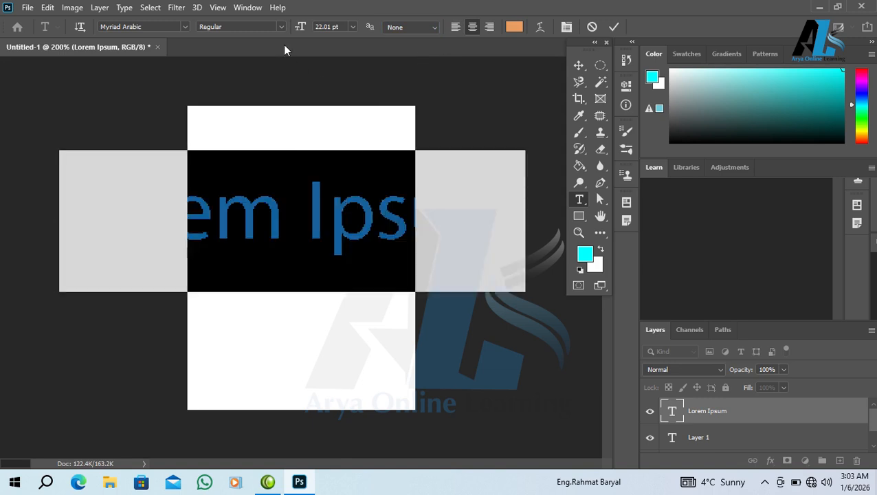
# Shrink the text to 5.01 pt and add a second line reading 'nihad'
pyautogui.moveTo(301, 27); pyautogui.dragTo(287, 30)
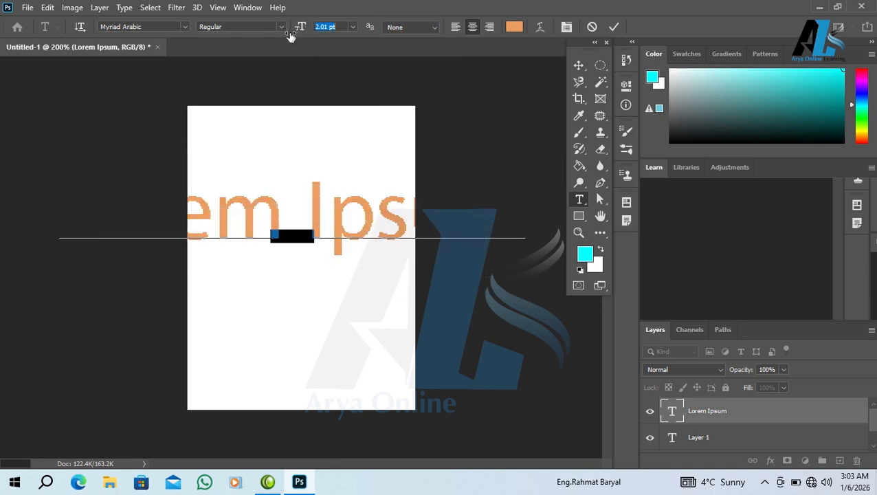
pyautogui.click(345, 233)
pyautogui.press('Return')
pyautogui.write('دهاش')
pyautogui.press('BackSpace')
pyautogui.press('BackSpace')
pyautogui.press('BackSpace')
pyautogui.press('BackSpace')
pyautogui.hotkey('alt', 'shift')
pyautogui.write('nihad')
# Try left and right alignment on both lines, ending centred with all text selected
pyautogui.hotkey('ctrl', 'a')
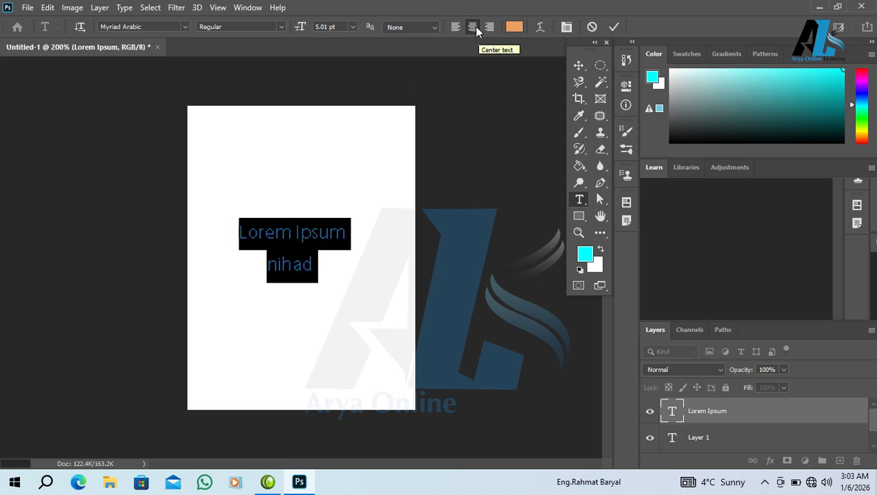
pyautogui.click(455, 26)
pyautogui.click(488, 26)
pyautogui.click(473, 26)
pyautogui.click(277, 255)
pyautogui.click(487, 26)
pyautogui.click(455, 26)
pyautogui.click(473, 26)
pyautogui.hotkey('ctrl', 'a')
# Recolour both text lines from orange ff9966 to gold cc9900 and commit the edit
pyautogui.click(515, 26)
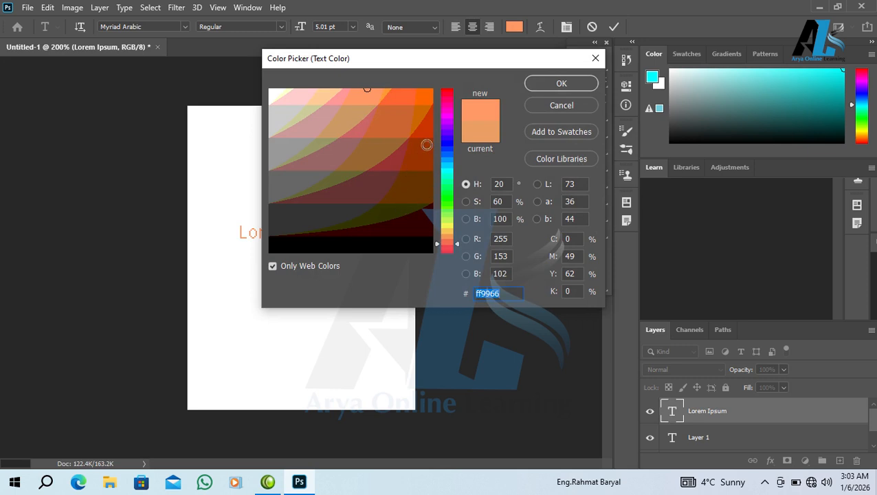
pyautogui.click(426, 100)
pyautogui.click(445, 215)
pyautogui.click(445, 233)
pyautogui.click(426, 143)
pyautogui.click(424, 125)
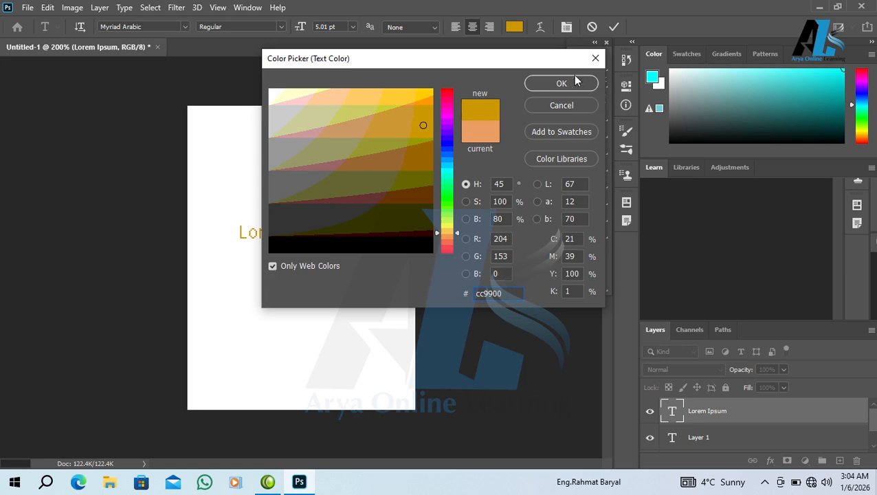
pyautogui.click(576, 81)
pyautogui.click(395, 207)
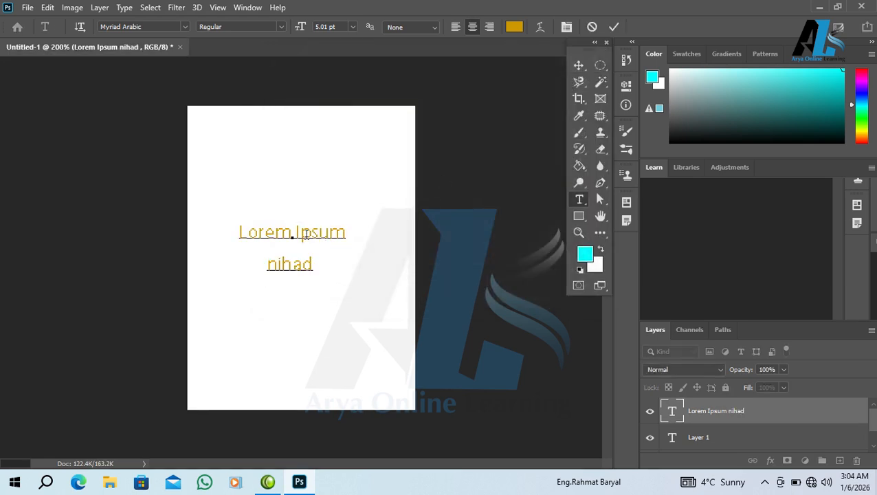
pyautogui.rightClick(705, 420)
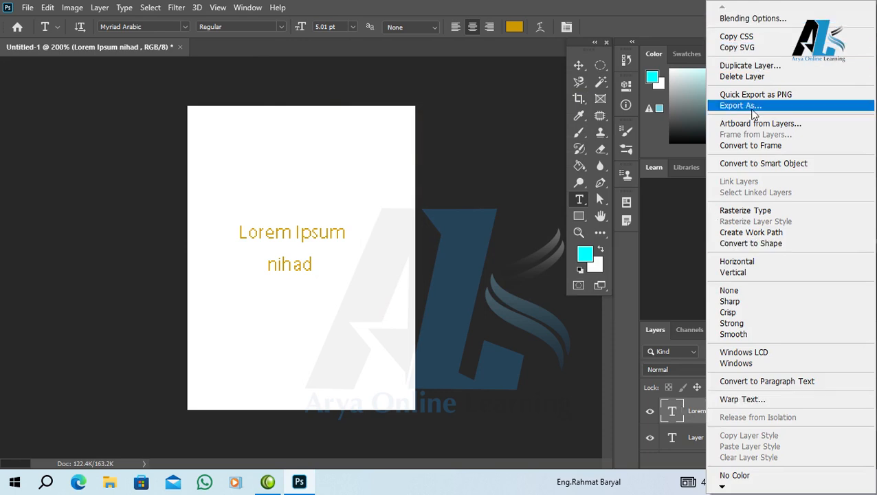
pyautogui.click(748, 20)
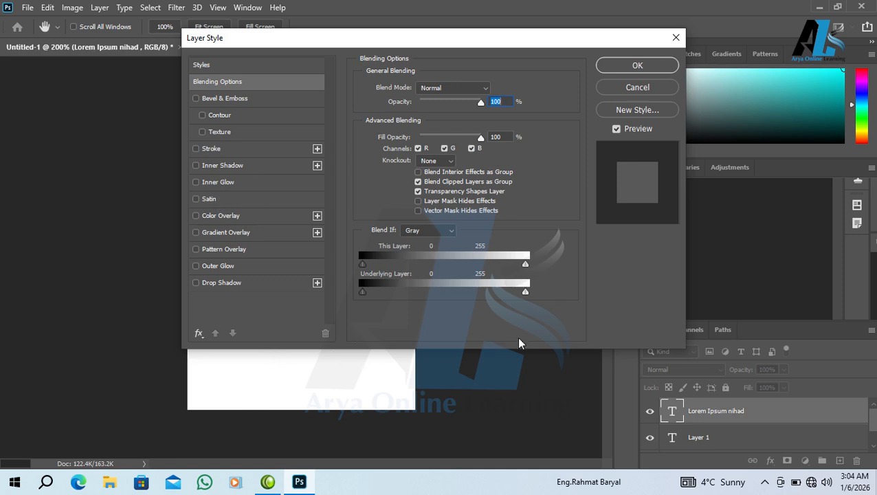
pyautogui.click(611, 88)
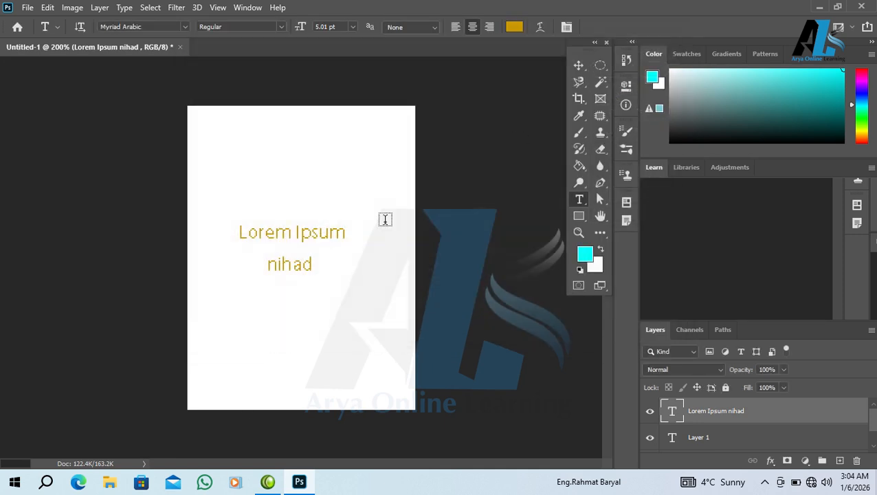
pyautogui.click(318, 231)
pyautogui.click(388, 196)
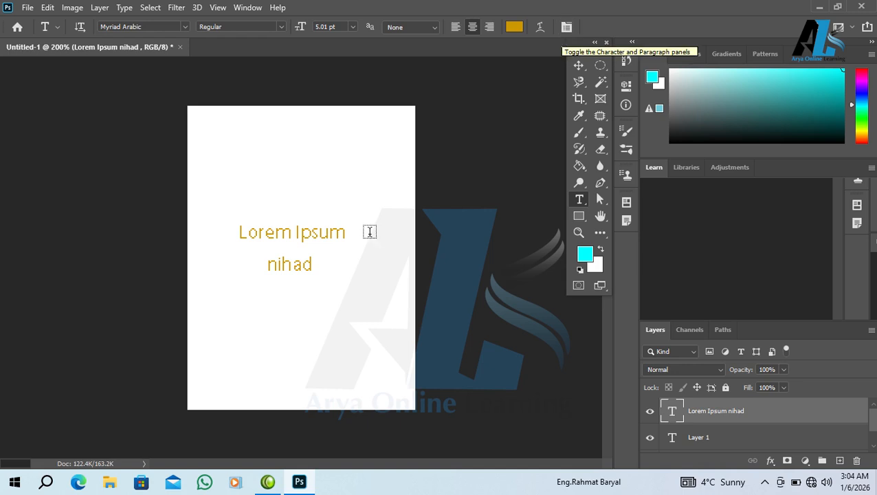
# Delete the word 'nihad' from the second line
pyautogui.click(317, 233)
pyautogui.moveTo(312, 271); pyautogui.dragTo(192, 299)
pyautogui.press('BackSpace')
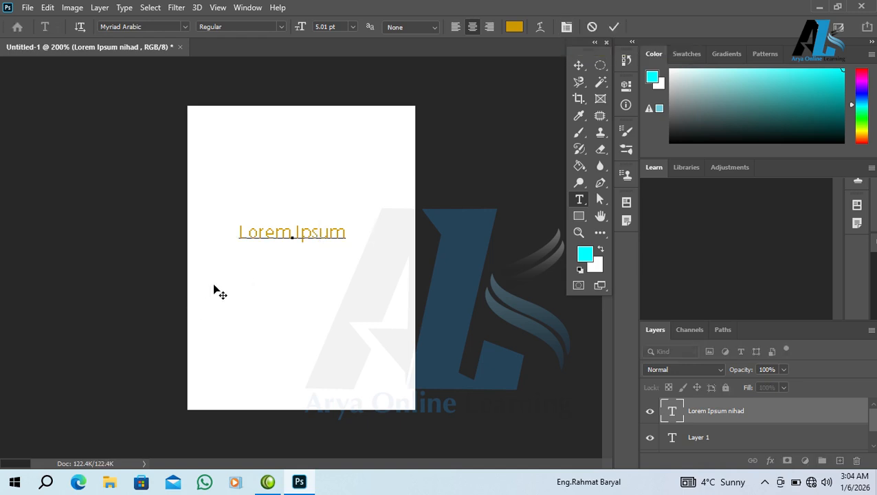
# Warp Lorem Ipsum with Arc, testing bend, horizontal and vertical distortion values
pyautogui.click(543, 27)
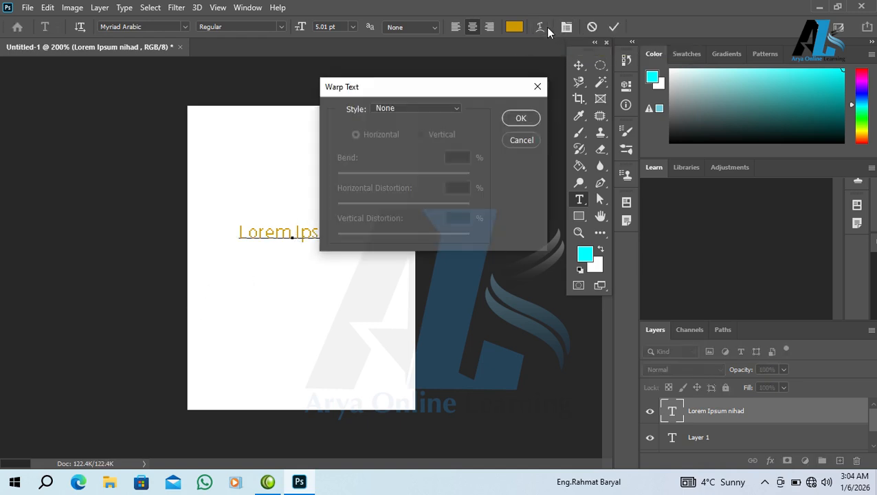
pyautogui.click(405, 109)
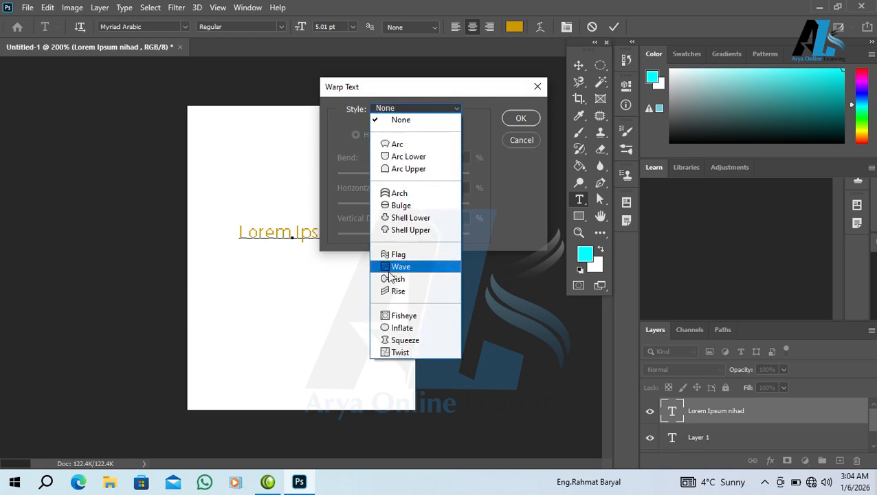
pyautogui.click(404, 146)
pyautogui.moveTo(478, 87); pyautogui.dragTo(588, 68)
pyautogui.moveTo(546, 153); pyautogui.dragTo(569, 183)
pyautogui.moveTo(513, 186); pyautogui.dragTo(552, 187)
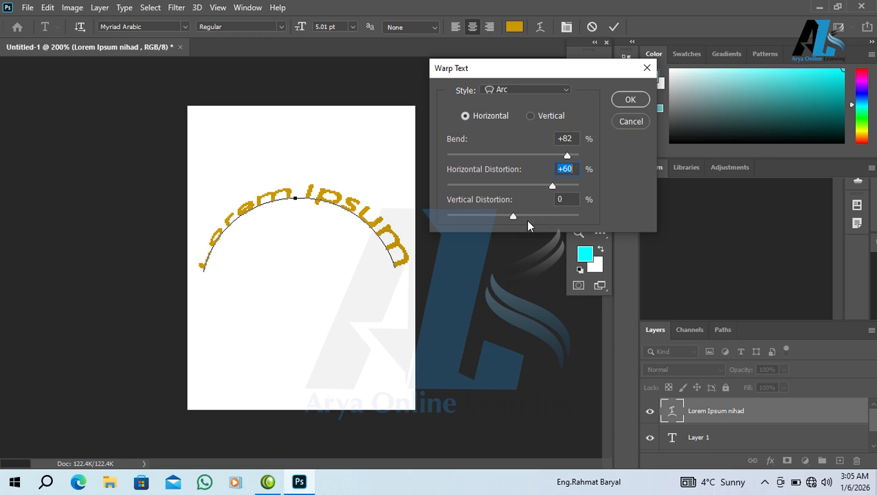
pyautogui.moveTo(508, 217)
pyautogui.mouseDown()
pyautogui.moveTo(499, 219)
pyautogui.moveTo(513, 218)
pyautogui.mouseUp()
# Try the Flag warp, then confirm Rise with bend +82 and horizontal distortion +60
pyautogui.click(557, 92)
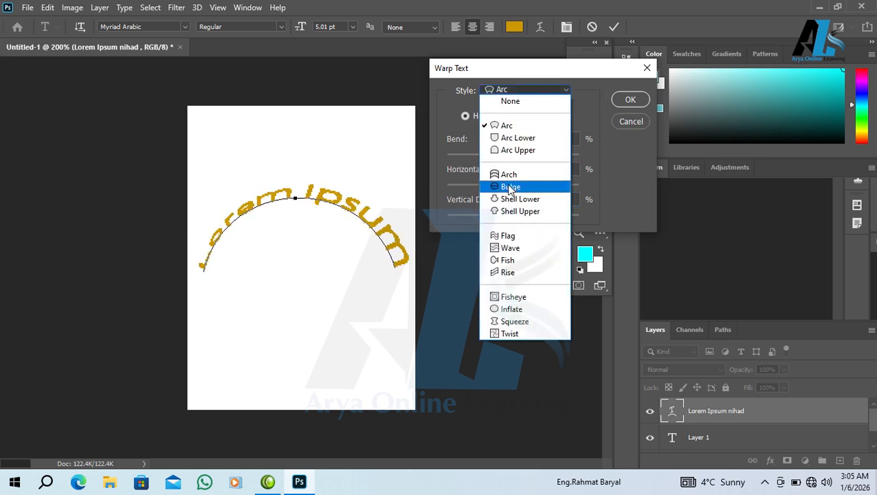
pyautogui.click(509, 236)
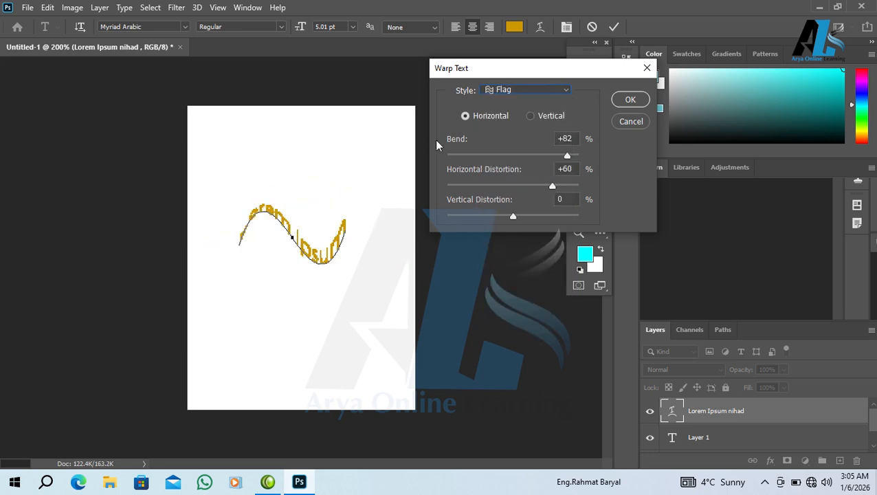
pyautogui.click(493, 89)
pyautogui.click(508, 274)
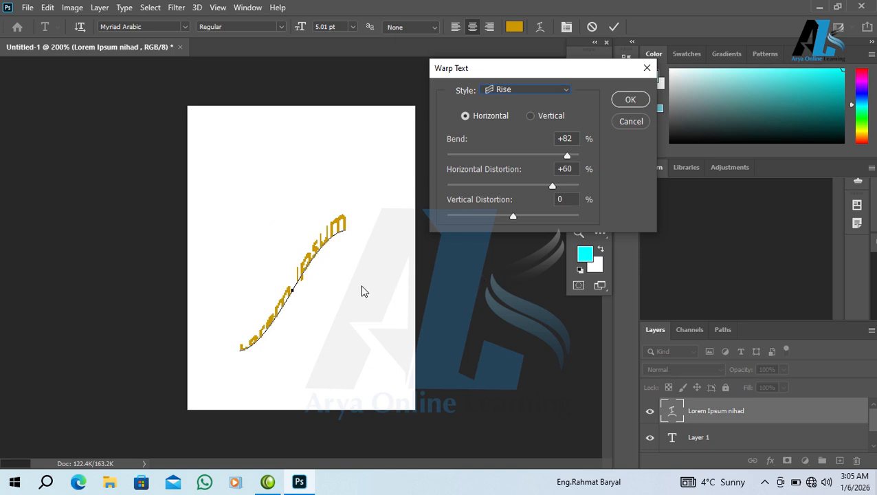
pyautogui.click(523, 90)
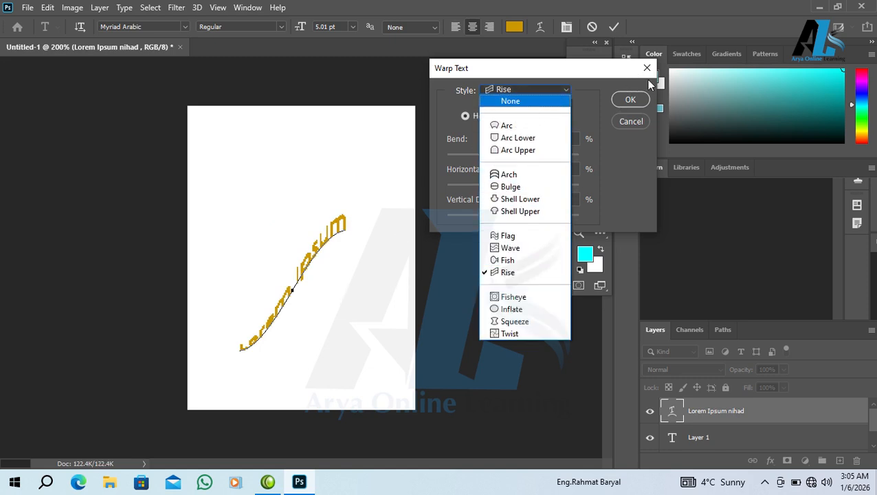
pyautogui.click(631, 101)
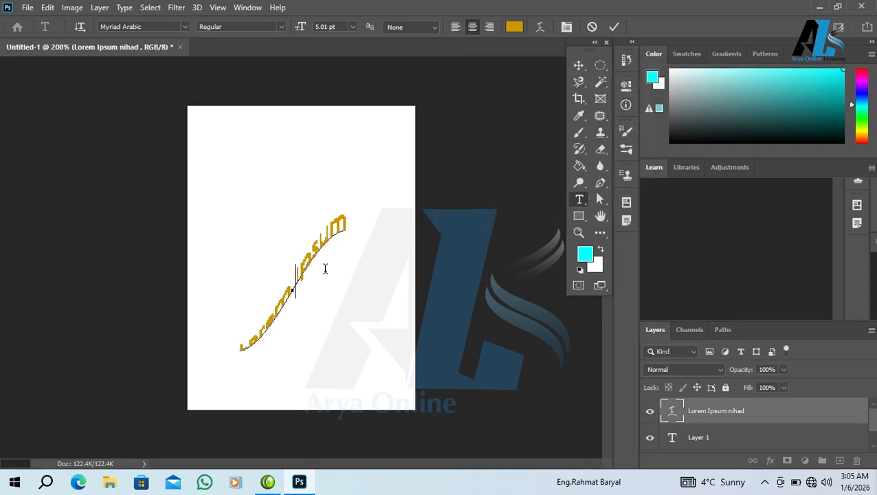
# Undo the warp and check Warp Text shows style None before cancelling
pyautogui.click(540, 27)
pyautogui.click(540, 27)
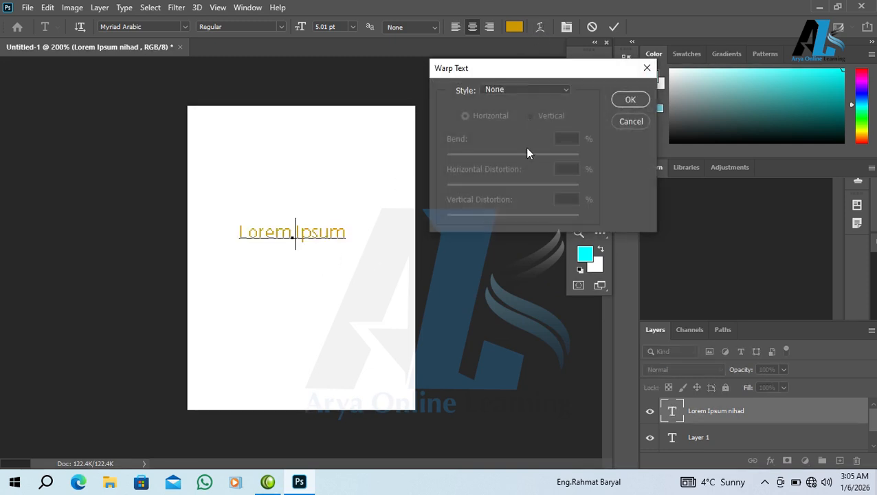
pyautogui.click(513, 95)
pyautogui.click(632, 104)
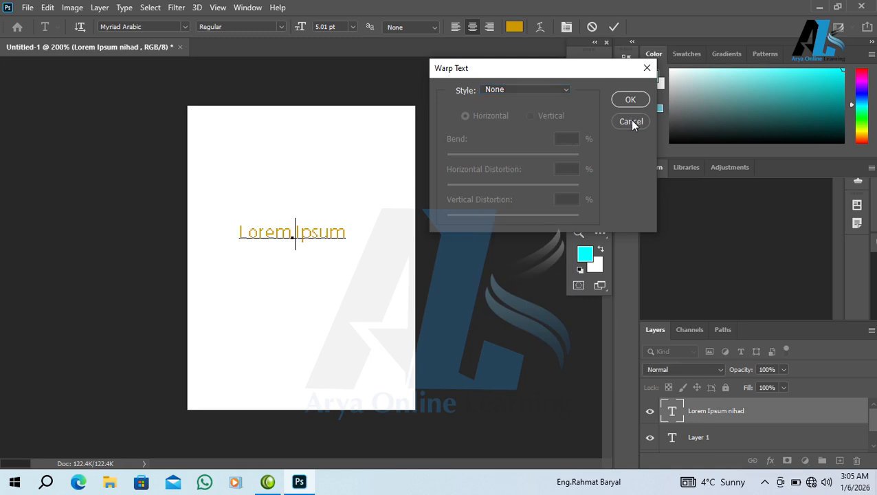
pyautogui.click(631, 121)
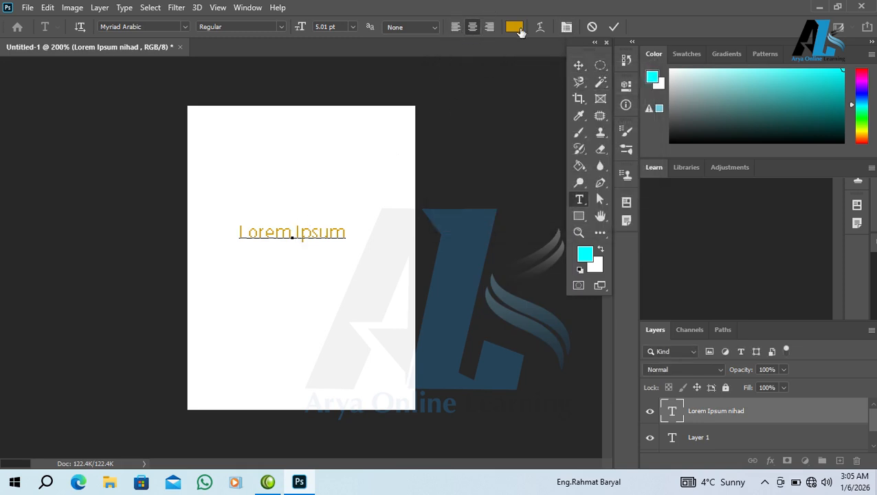
pyautogui.click(567, 29)
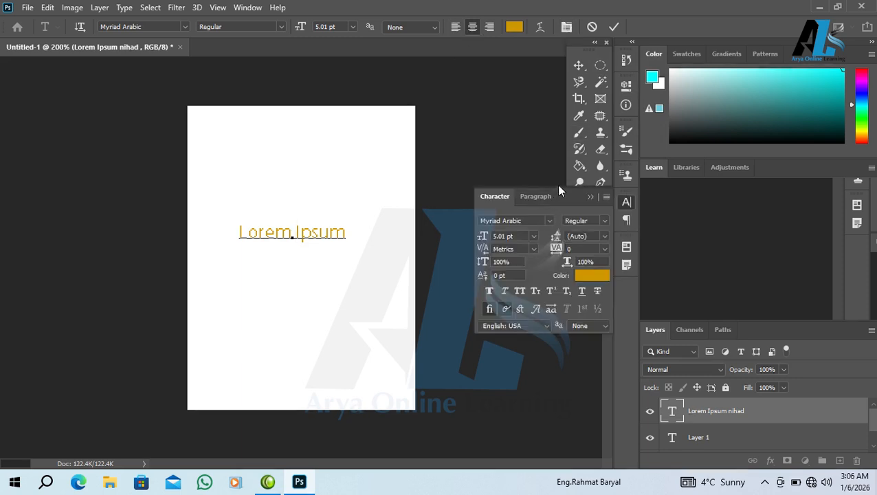
# Give all the text 26.24 pt leading, tracking 100 and 102% vertical scale, then commit
pyautogui.moveTo(581, 196); pyautogui.dragTo(573, 123)
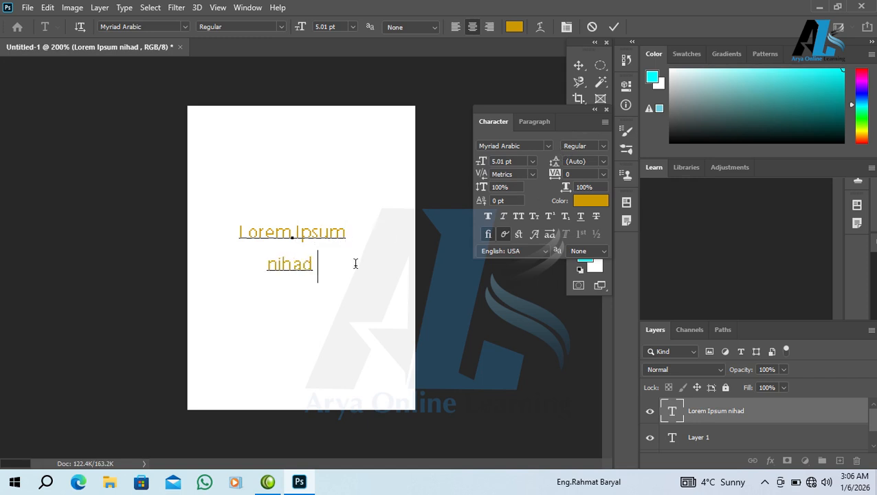
pyautogui.hotkey('ctrl', 'a')
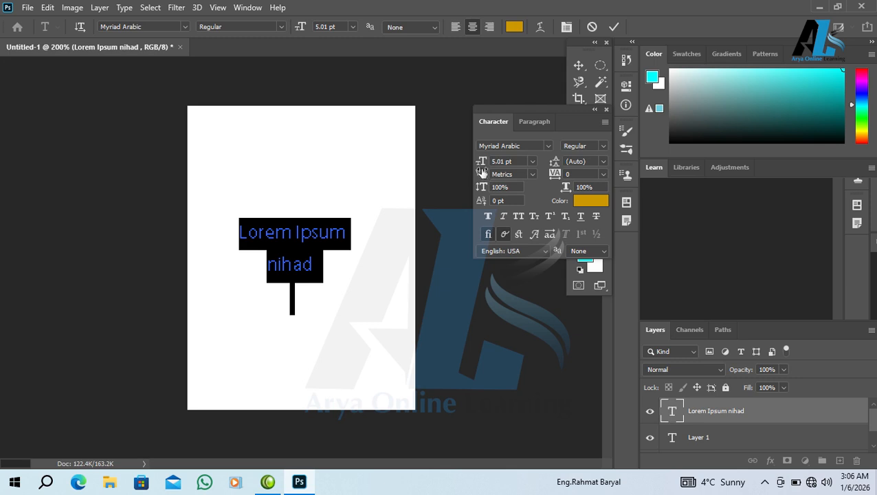
pyautogui.moveTo(561, 166)
pyautogui.mouseDown()
pyautogui.moveTo(579, 171)
pyautogui.moveTo(540, 186)
pyautogui.moveTo(557, 181)
pyautogui.mouseUp()
pyautogui.moveTo(483, 176); pyautogui.dragTo(529, 176)
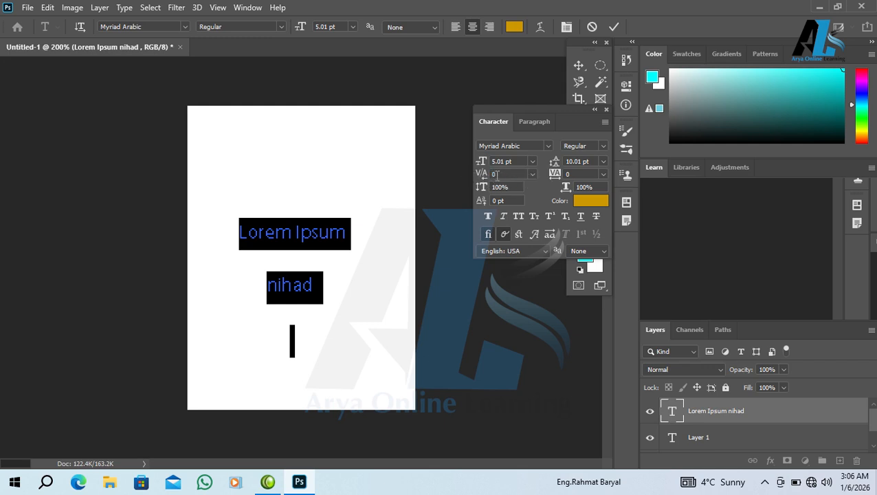
pyautogui.moveTo(555, 176)
pyautogui.mouseDown()
pyautogui.moveTo(570, 176)
pyautogui.moveTo(555, 176)
pyautogui.mouseUp()
pyautogui.moveTo(483, 189)
pyautogui.mouseDown()
pyautogui.moveTo(550, 187)
pyautogui.moveTo(485, 191)
pyautogui.mouseUp()
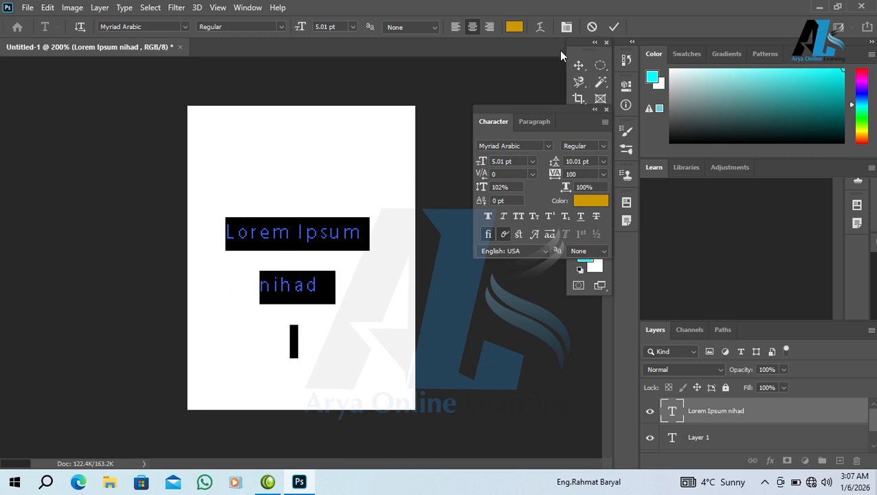
pyautogui.click(579, 67)
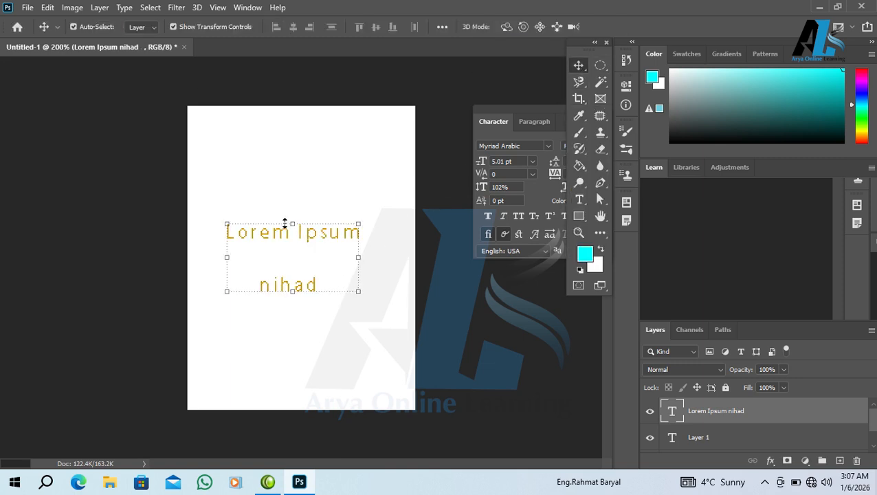
# Stretch the text block taller, to 6.16 pt with 12.31 pt leading, and bring the Character panel into view
pyautogui.moveTo(292, 223); pyautogui.dragTo(295, 185)
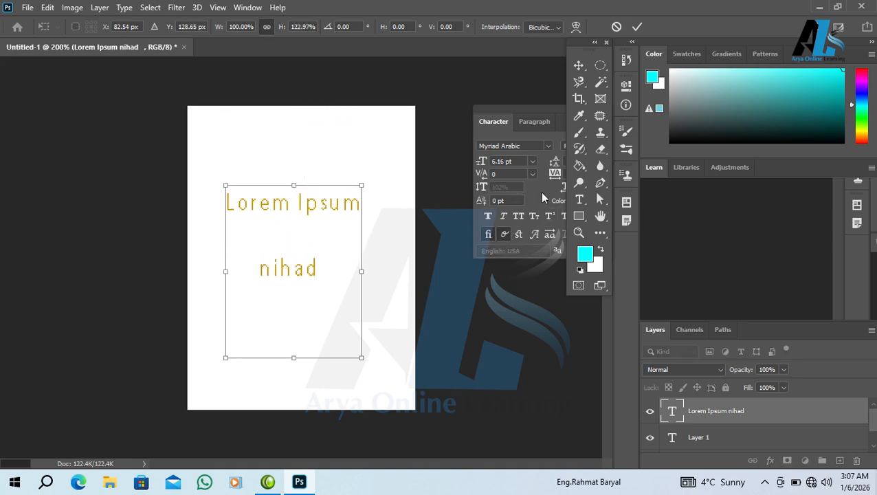
pyautogui.moveTo(518, 112); pyautogui.dragTo(474, 95)
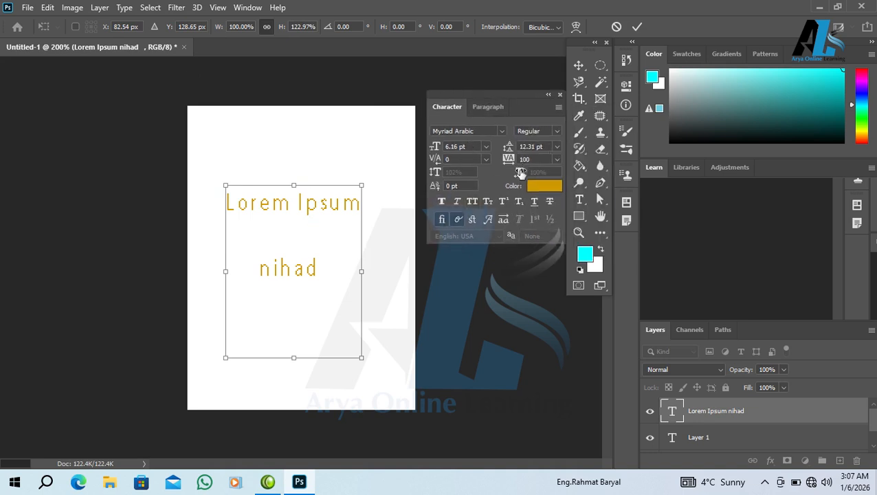
pyautogui.click(577, 200)
# Make the Lorem Ipsum text faux bold and delete all of it
pyautogui.click(329, 204)
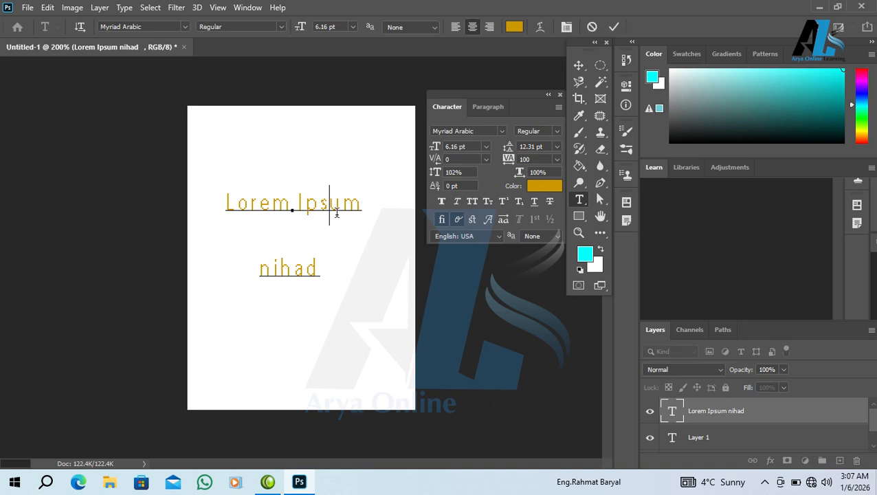
pyautogui.click(441, 202)
pyautogui.moveTo(329, 272); pyautogui.dragTo(182, 210)
pyautogui.press('BackSpace')
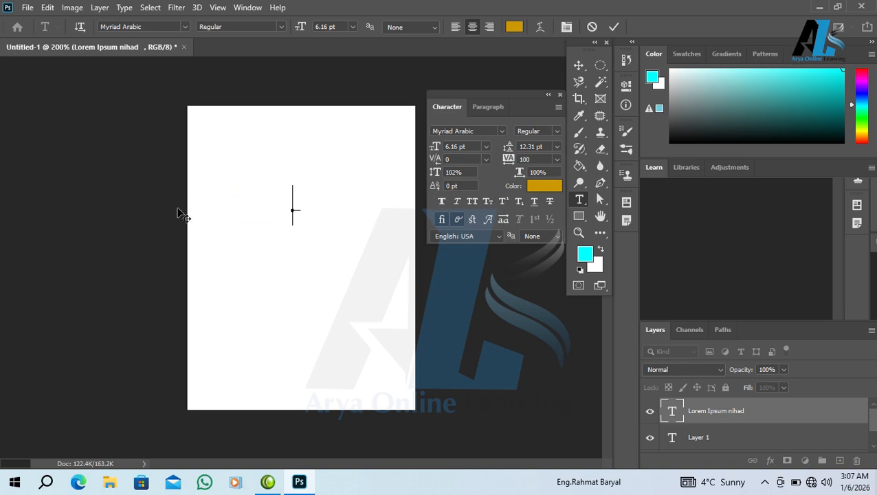
# Type NIHAB in all caps, followed by small struck-through subscript NIHA, and commit
pyautogui.write('niha')
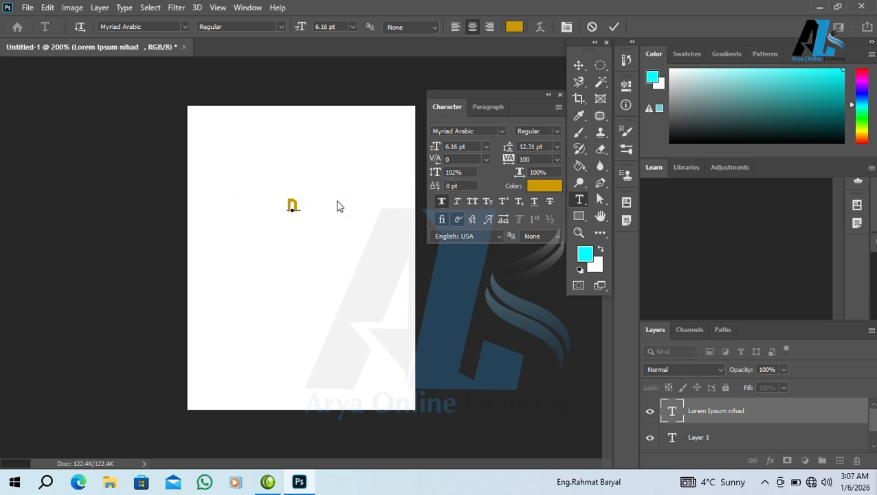
pyautogui.press('BackSpace')
pyautogui.press('BackSpace')
pyautogui.press('BackSpace')
pyautogui.press('BackSpace')
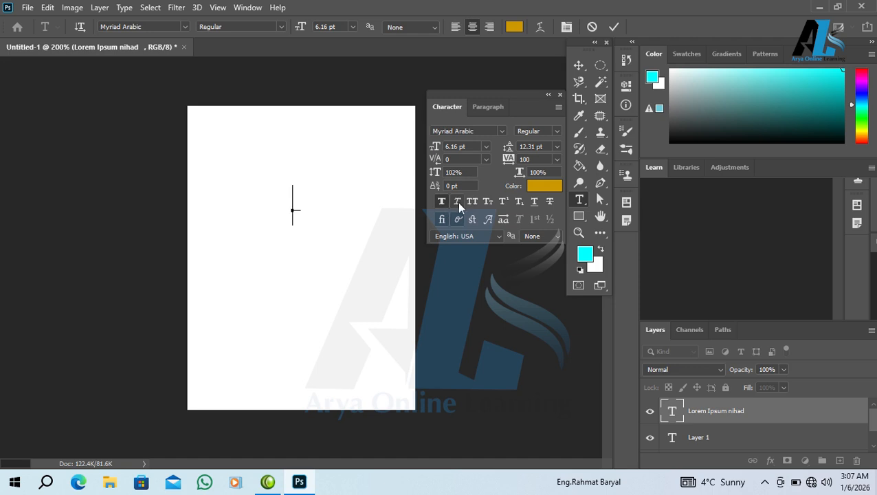
pyautogui.click(472, 200)
pyautogui.write('nihab')
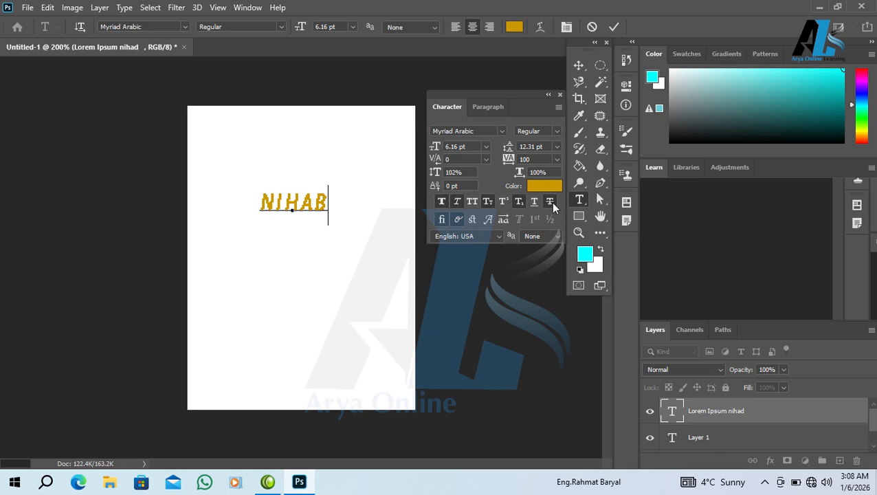
pyautogui.write('niha')
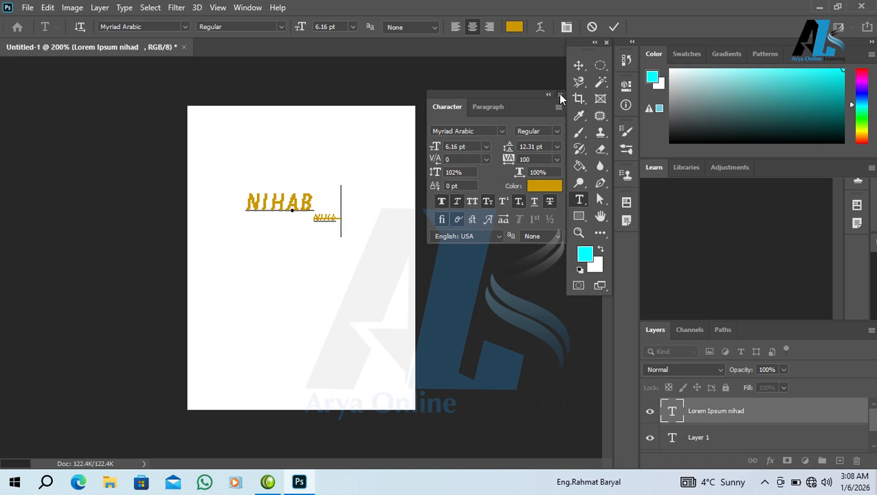
pyautogui.click(560, 95)
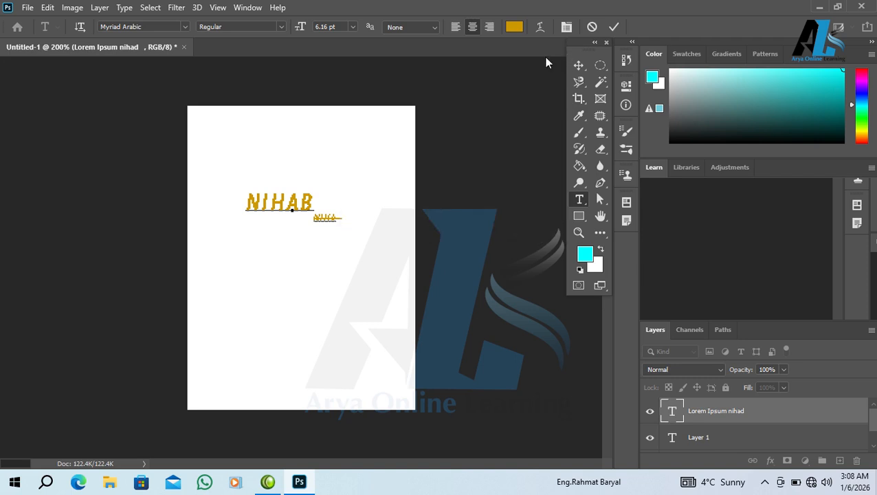
pyautogui.click(615, 26)
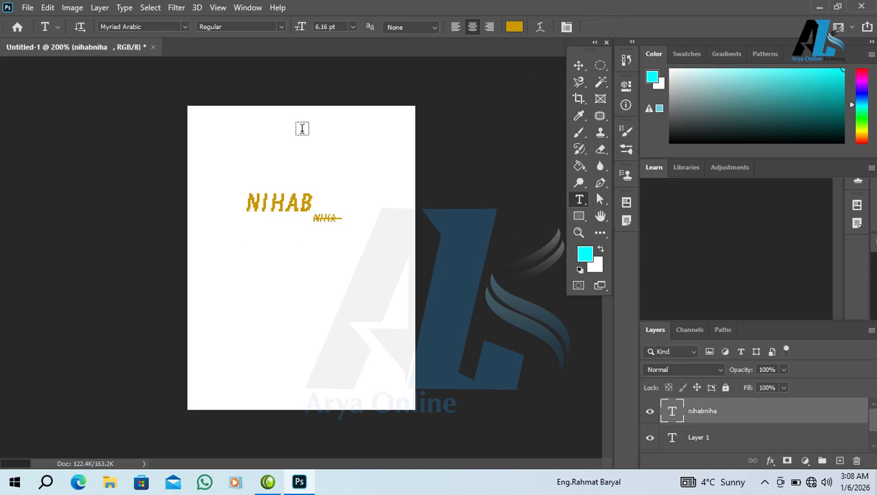
# Add vertical text 'nihad' running down the page beside NIHAB
pyautogui.rightClick(583, 202)
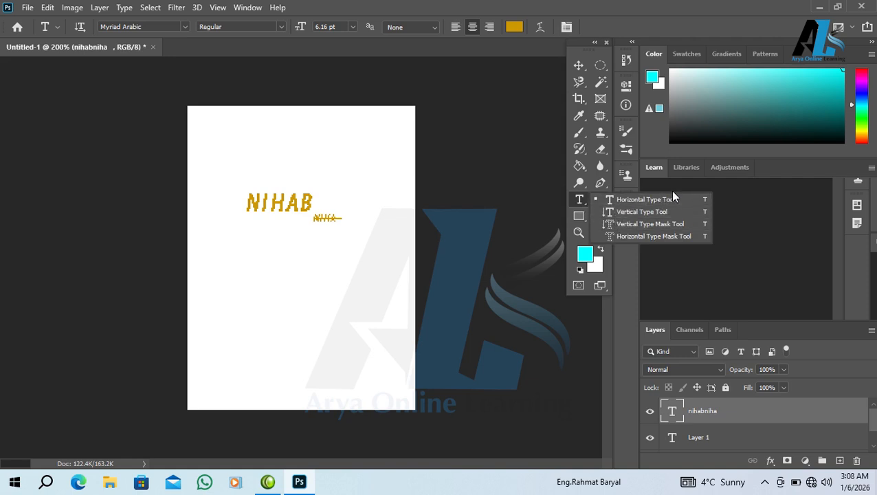
pyautogui.click(634, 201)
pyautogui.click(314, 268)
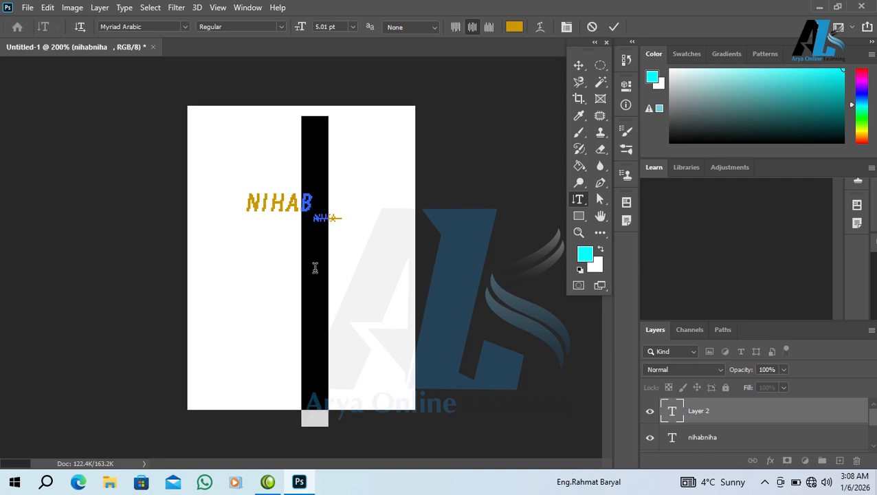
pyautogui.write('nihad')
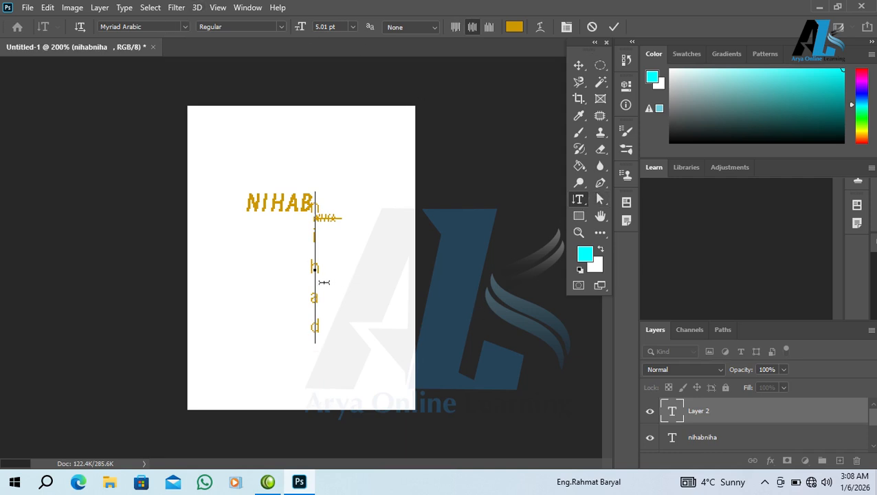
# Try the Horizontal Type Mask Tool, then the Vertical Type Mask Tool
pyautogui.rightClick(578, 201)
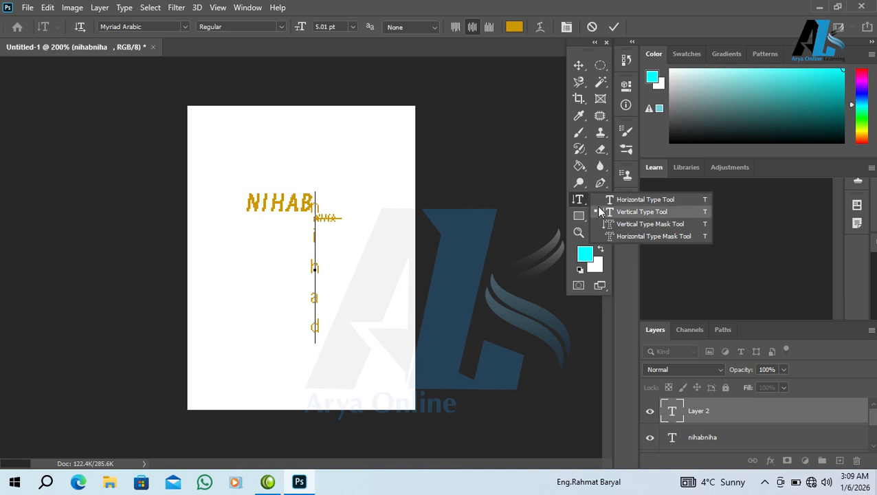
pyautogui.click(618, 230)
pyautogui.rightClick(579, 199)
pyautogui.click(618, 217)
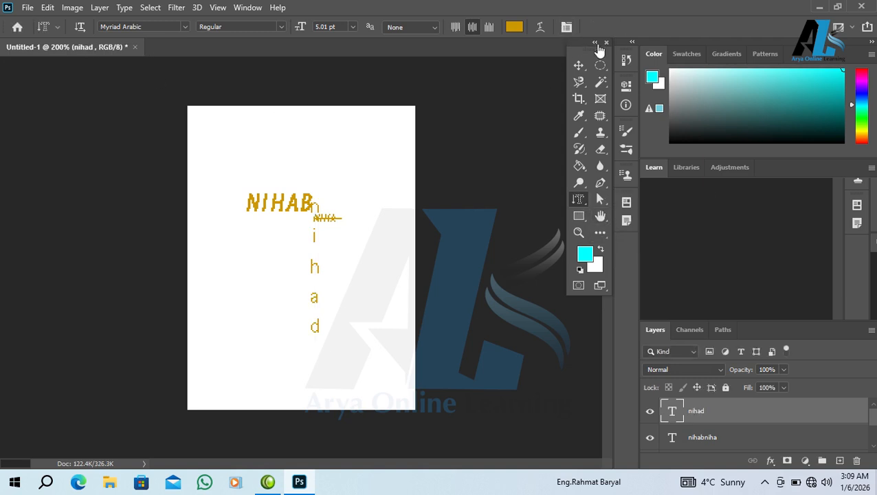
# Commit the text, open the nihabniha layer's options, and select the Vertical Type Mask Tool
pyautogui.click(579, 66)
pyautogui.rightClick(696, 411)
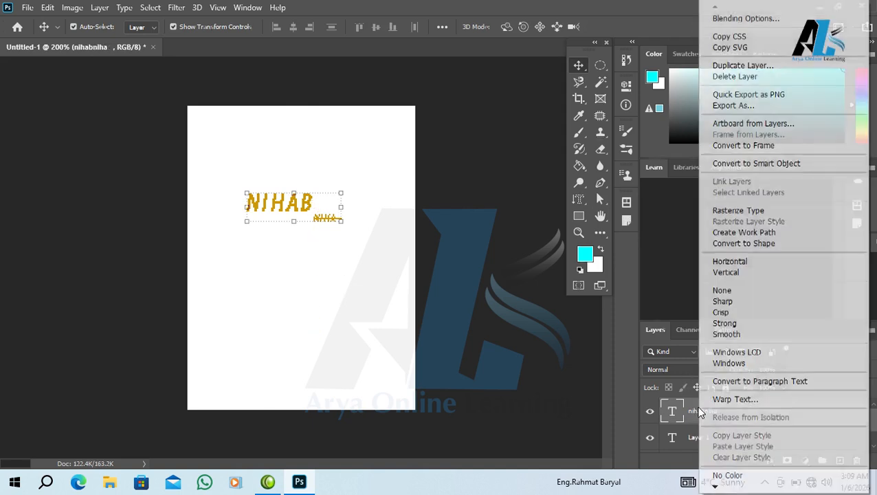
pyautogui.rightClick(579, 204)
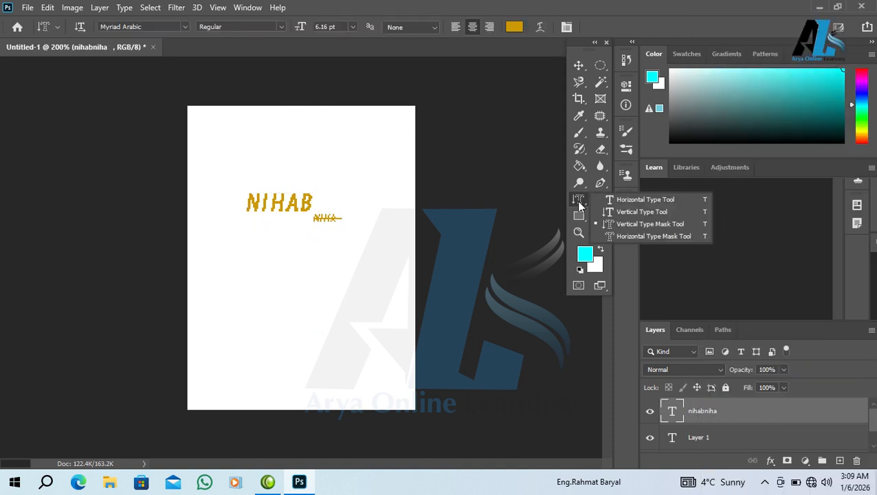
pyautogui.click(609, 224)
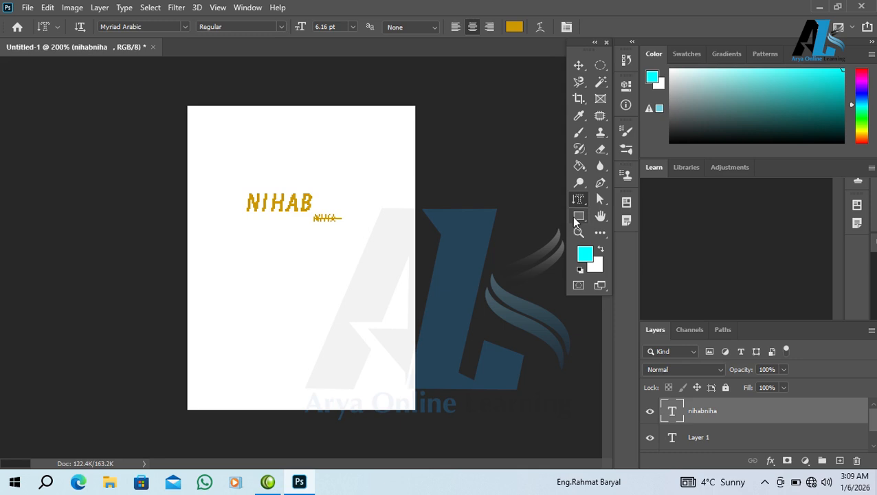
pyautogui.rightClick(579, 201)
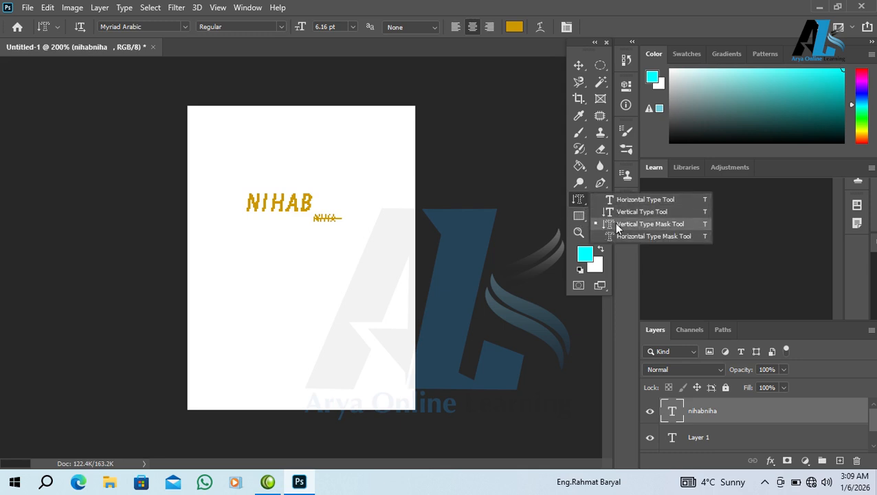